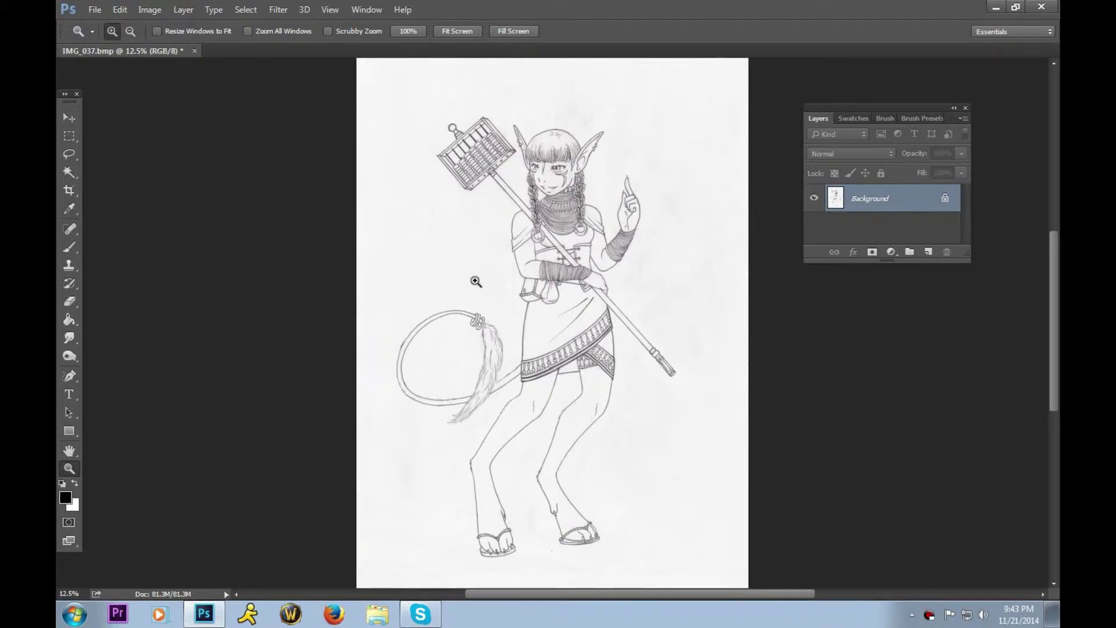
click(94, 11)
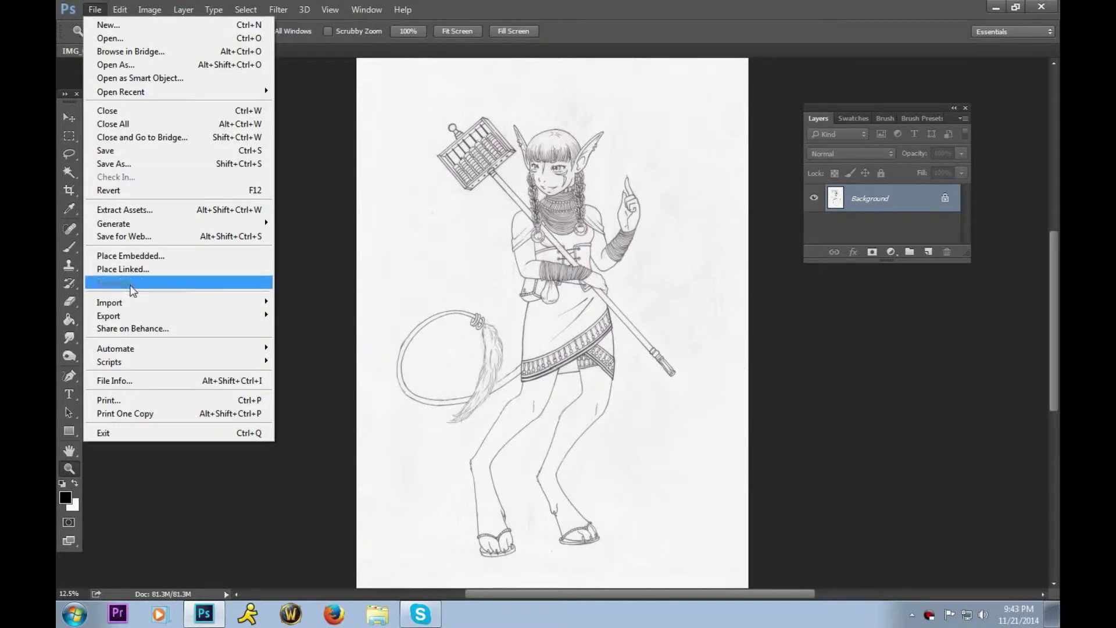
mouse_move(156, 302)
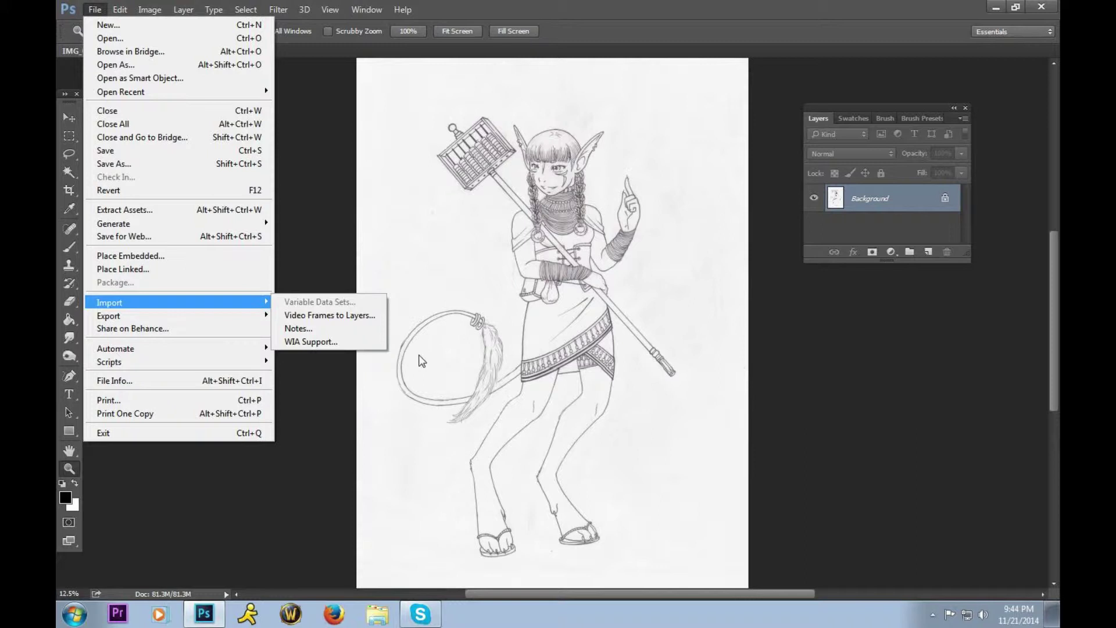
click(417, 351)
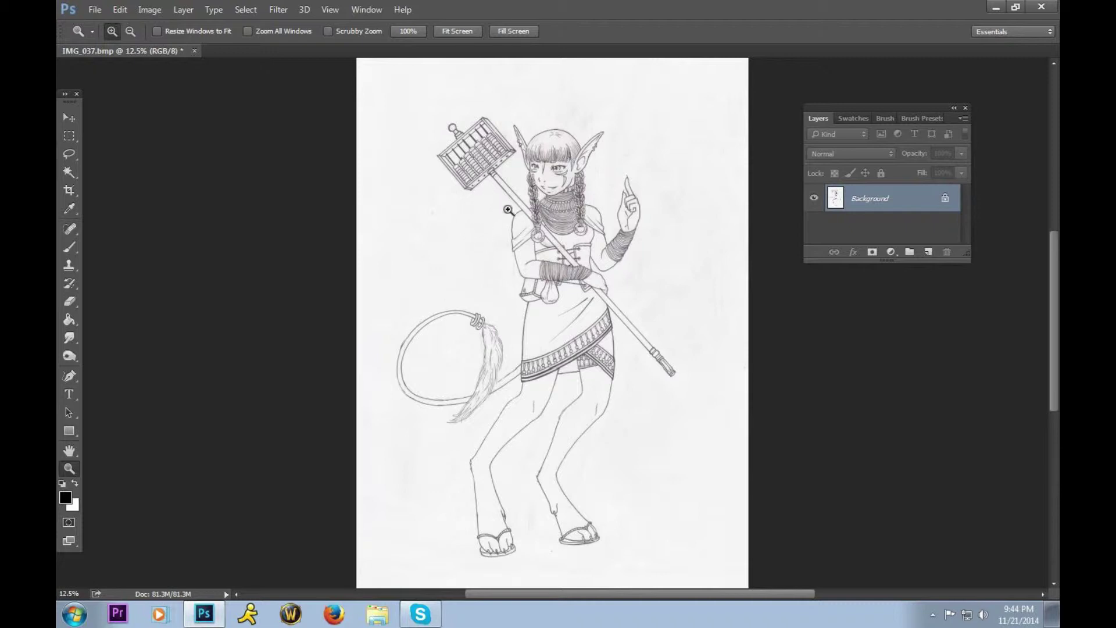
Resample the drawing to 900 pixels/inch (6740 × 9480 px) and zoom out to view it whole
click(148, 11)
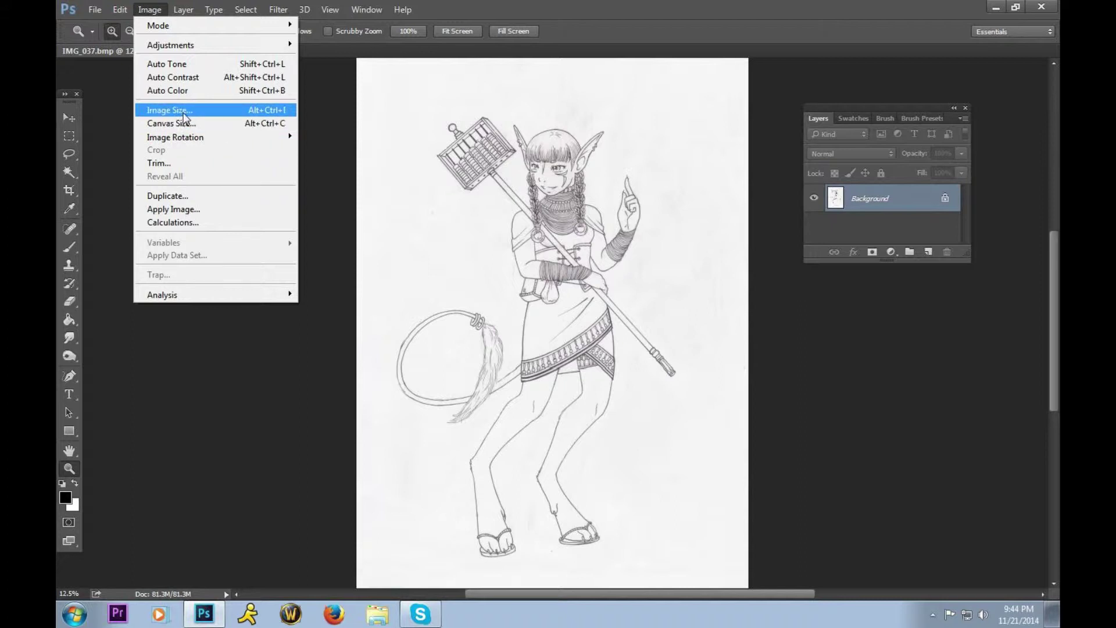
click(183, 110)
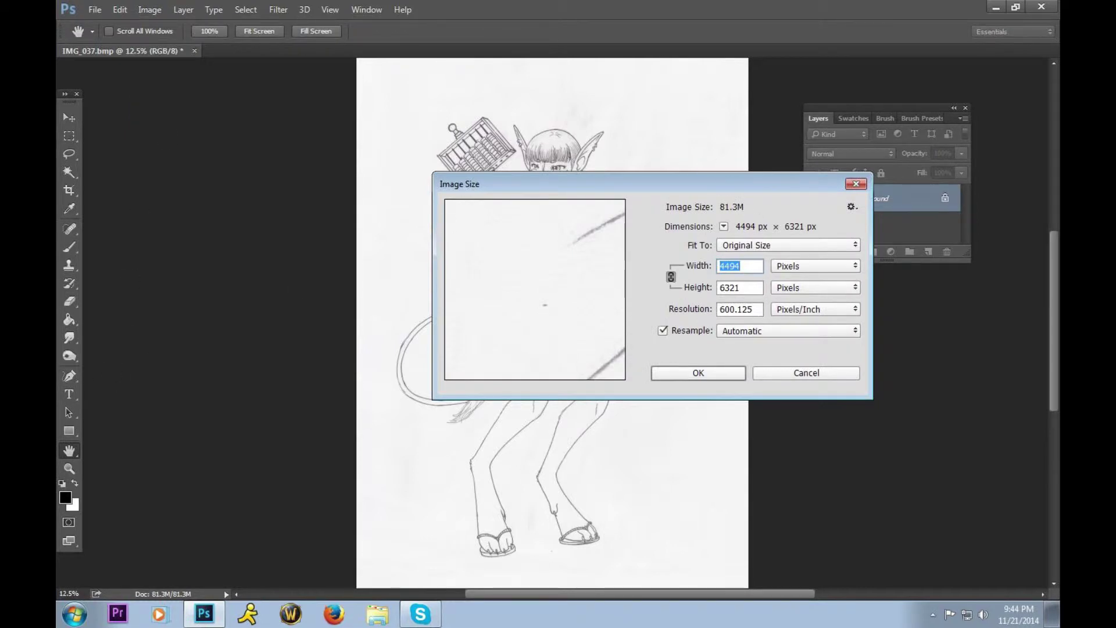
key(Tab)
key(Tab)
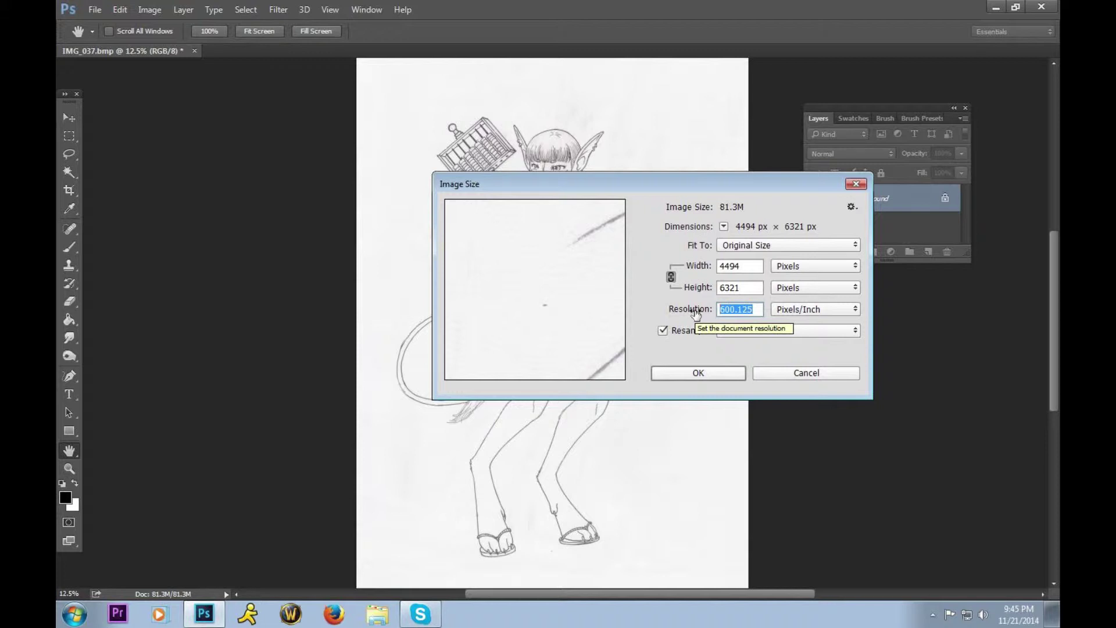
text(900)
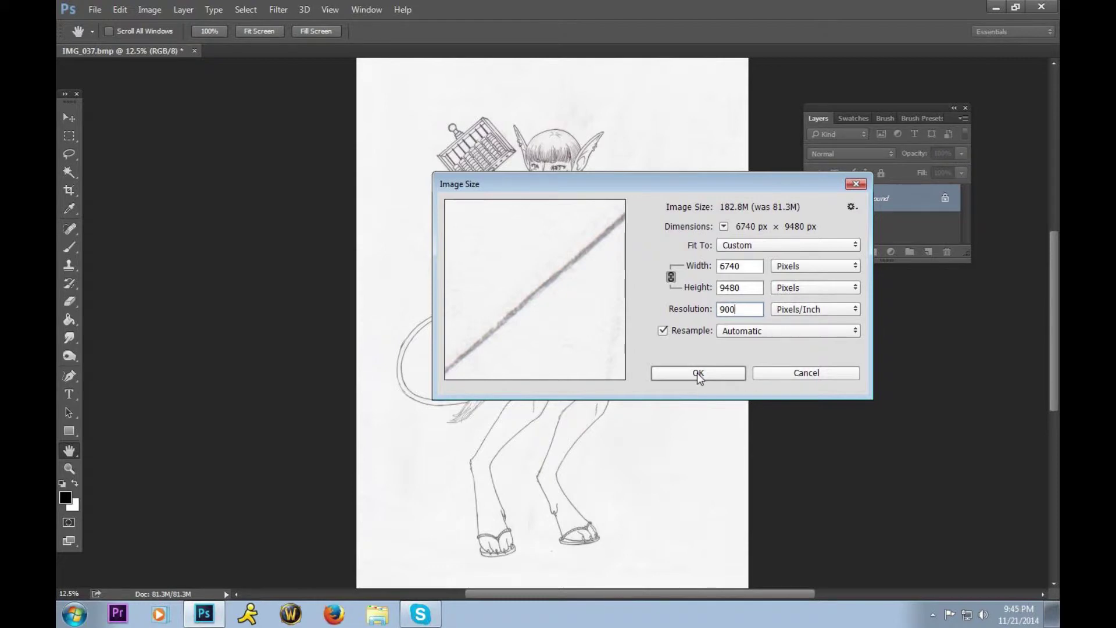
click(698, 375)
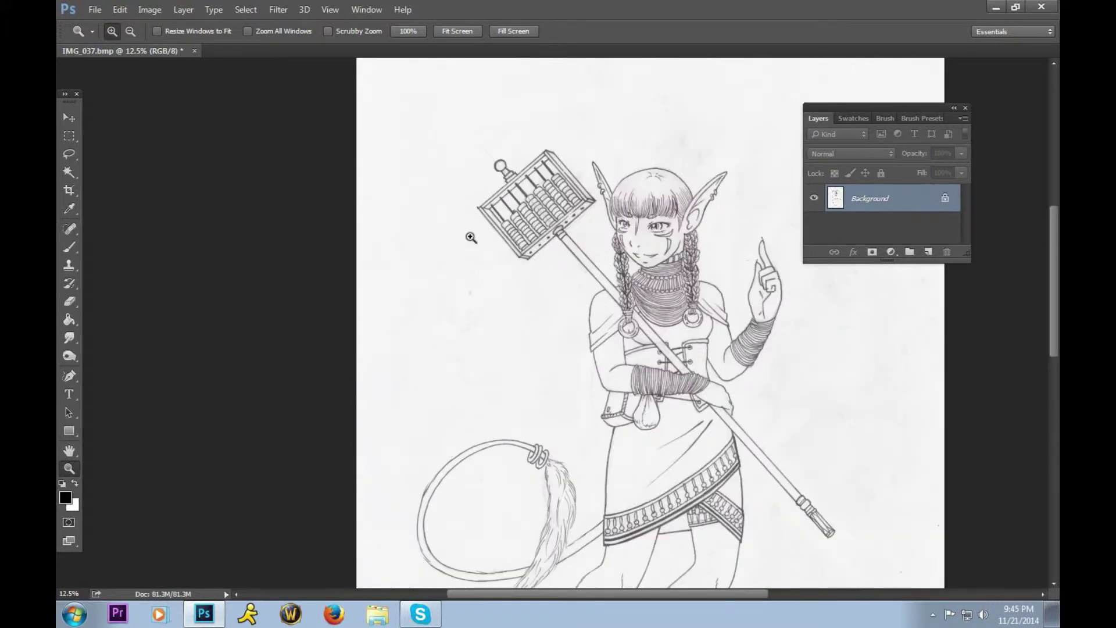
click(457, 31)
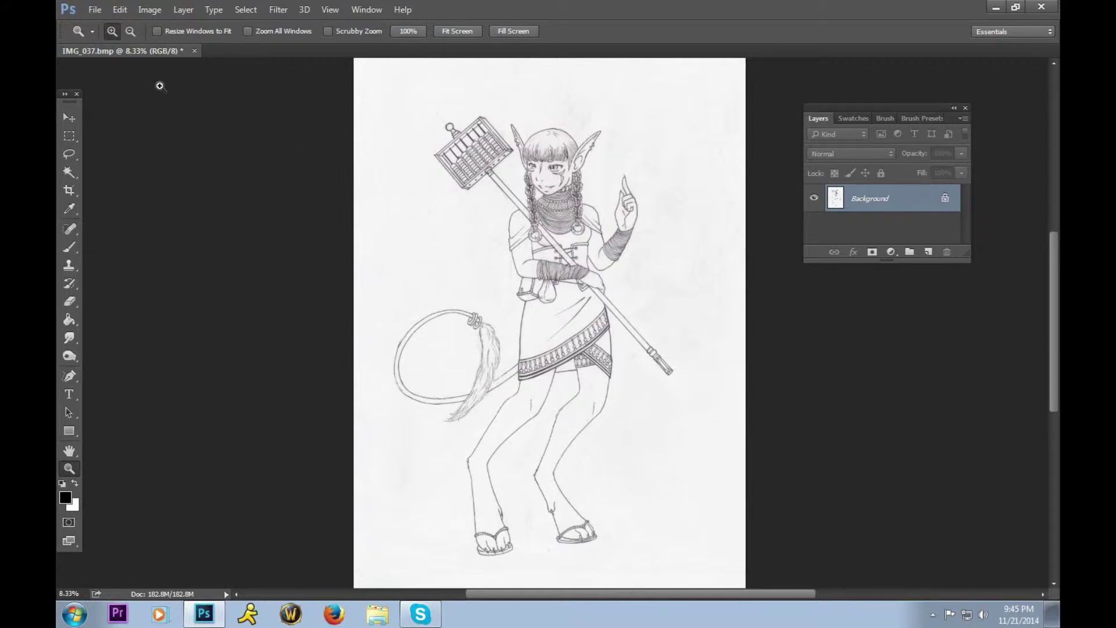
click(152, 12)
Drop Hue/Saturation saturation to -100, then zoom in on the figure's chest
mouse_move(269, 51)
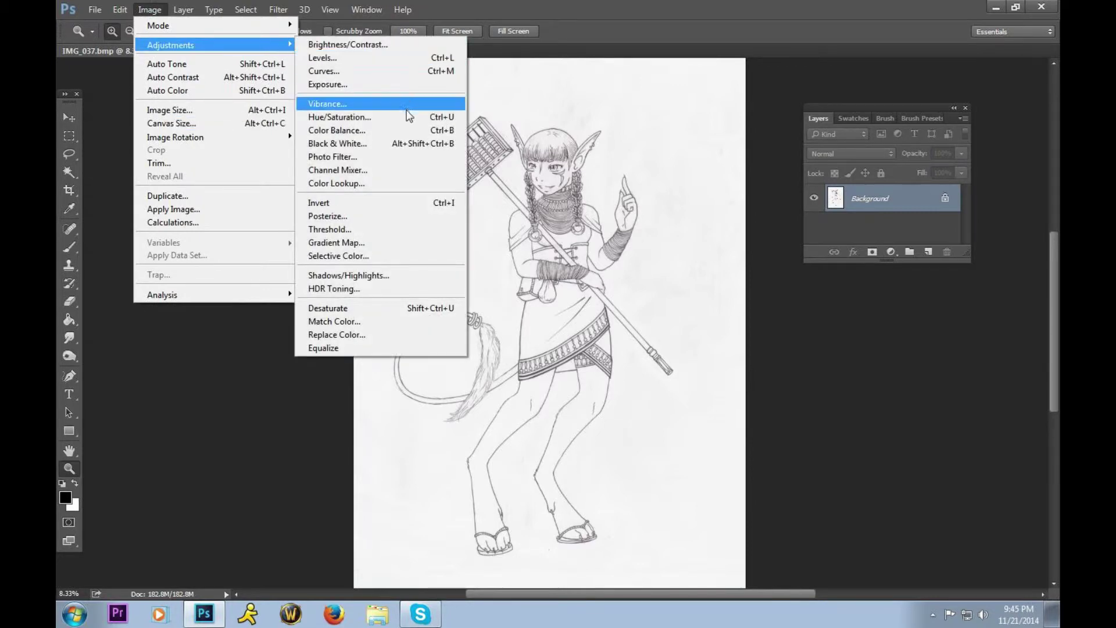
click(408, 116)
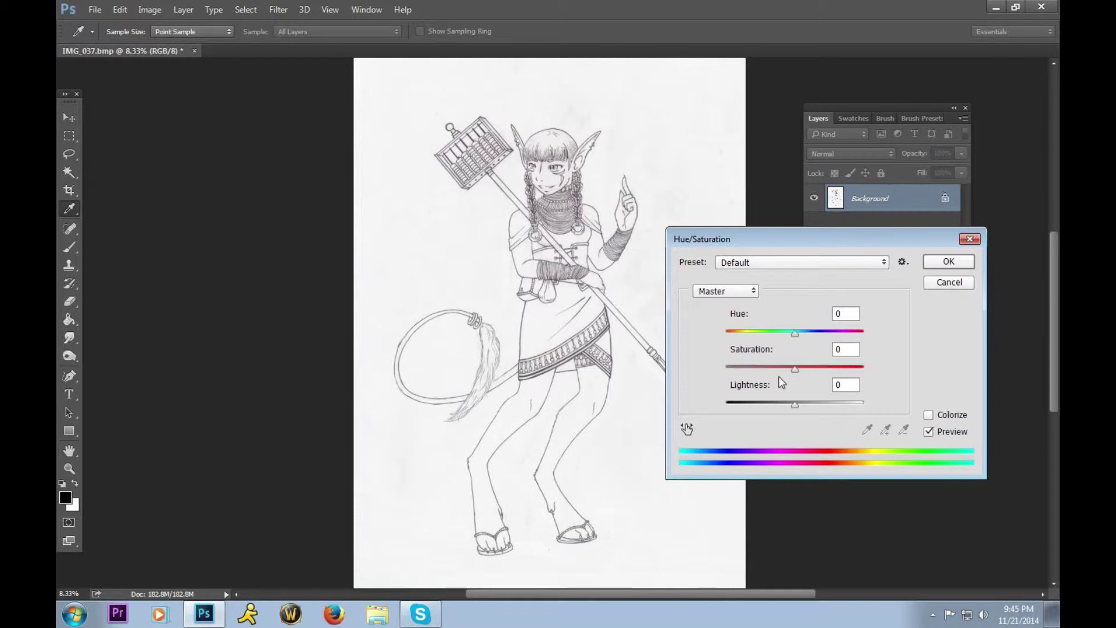
drag(794, 371, 721, 382)
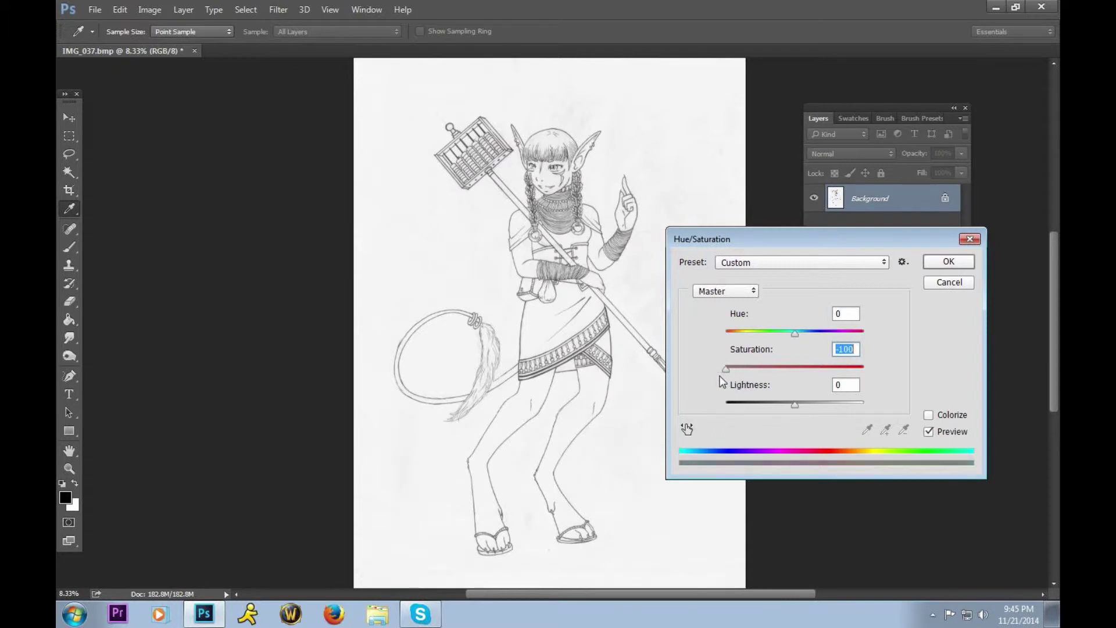
click(949, 262)
key(z)
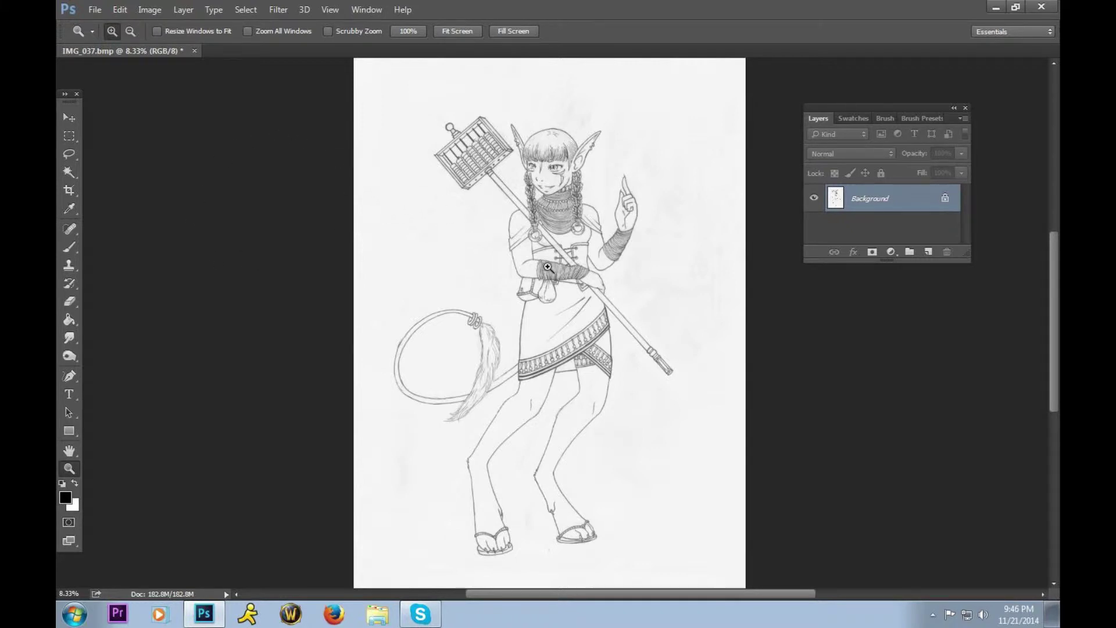
click(573, 247)
click(574, 247)
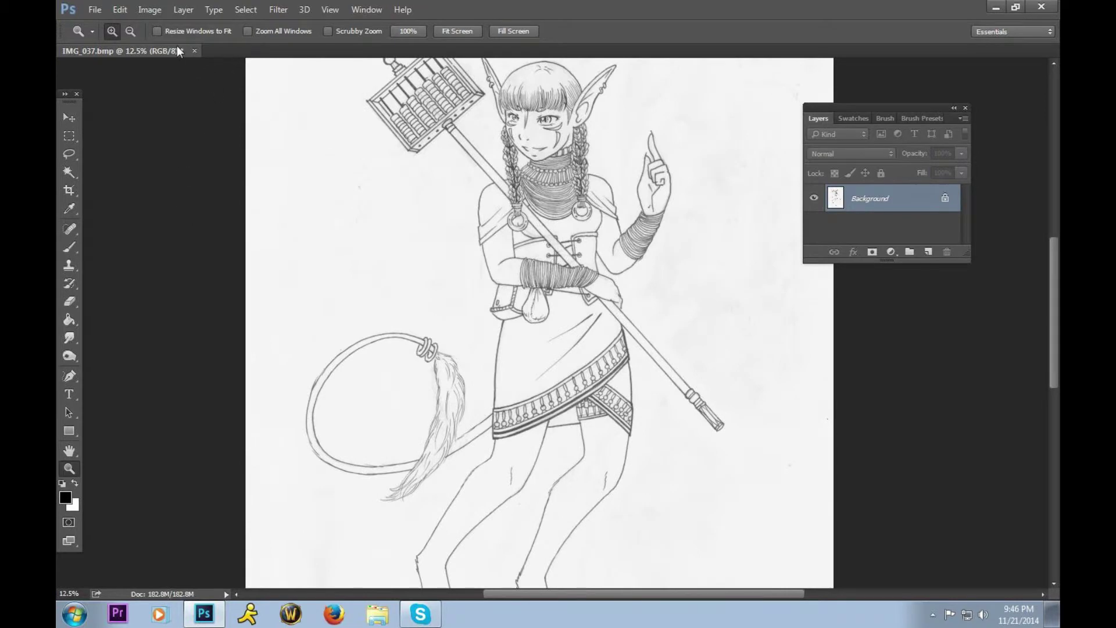
Zoom in on the face and open Brightness/Contrast with Use Legacy ticked
scroll(1052, 316, up, 3)
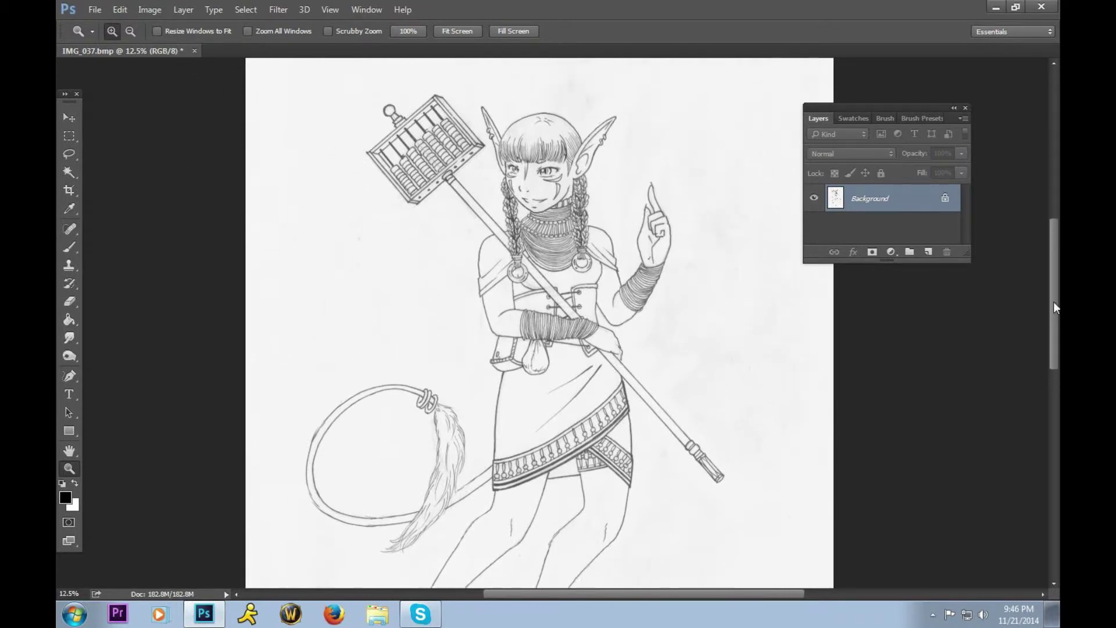
click(533, 237)
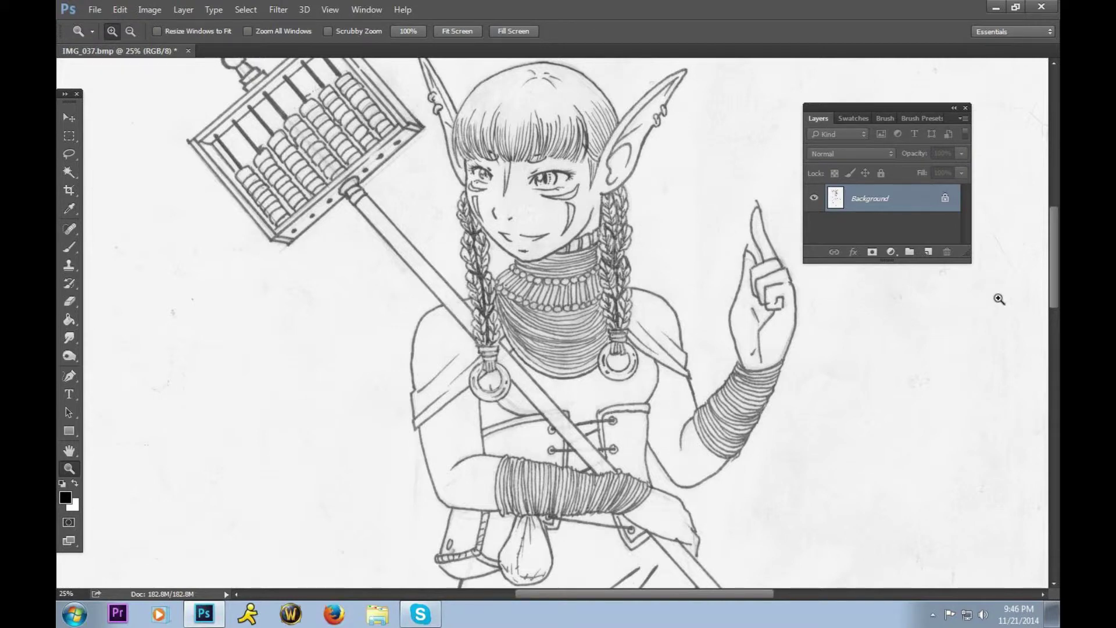
scroll(1049, 279, up, 3)
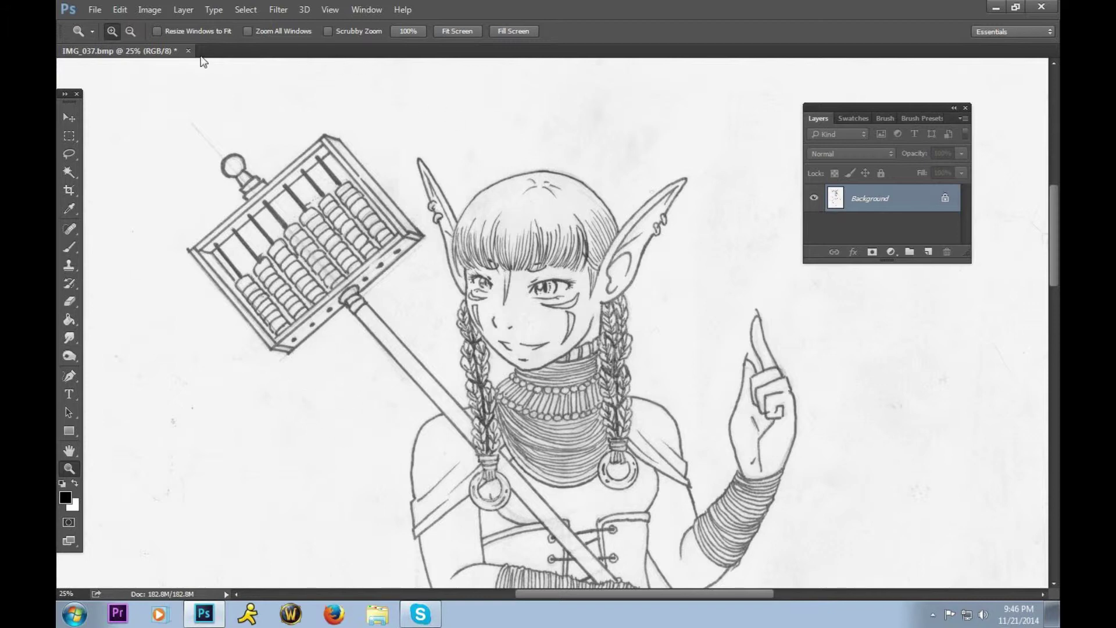
click(154, 11)
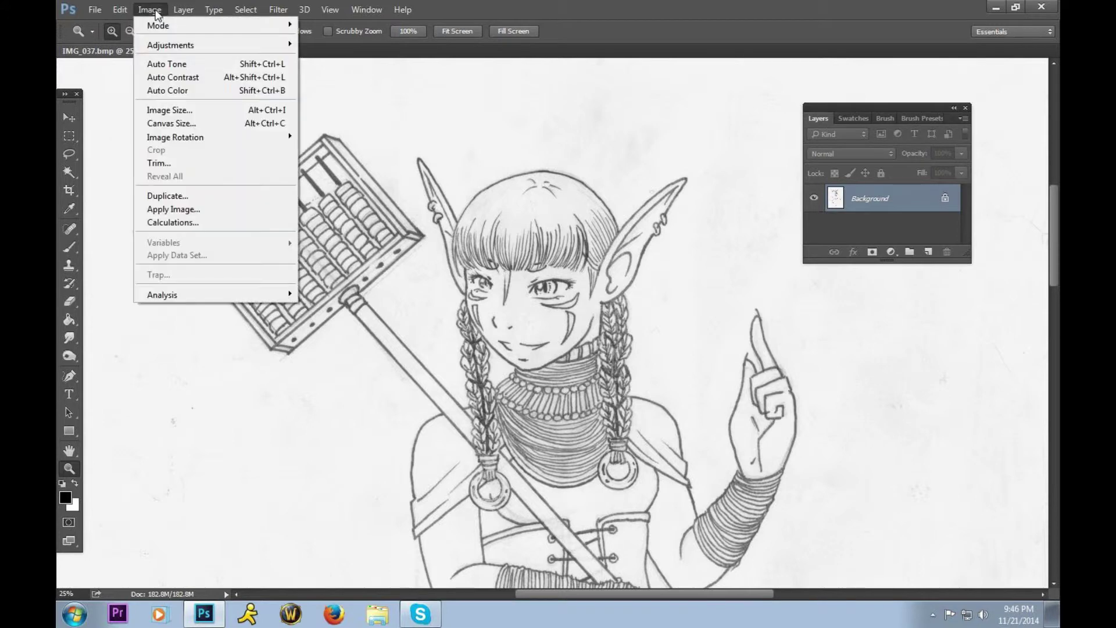
mouse_move(329, 18)
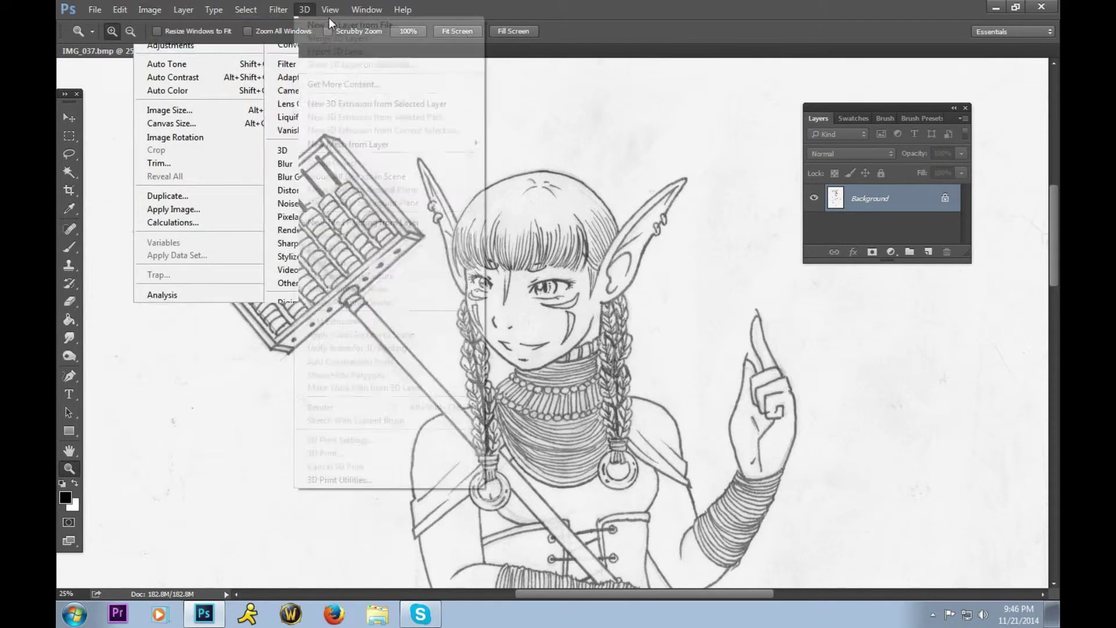
mouse_move(287, 50)
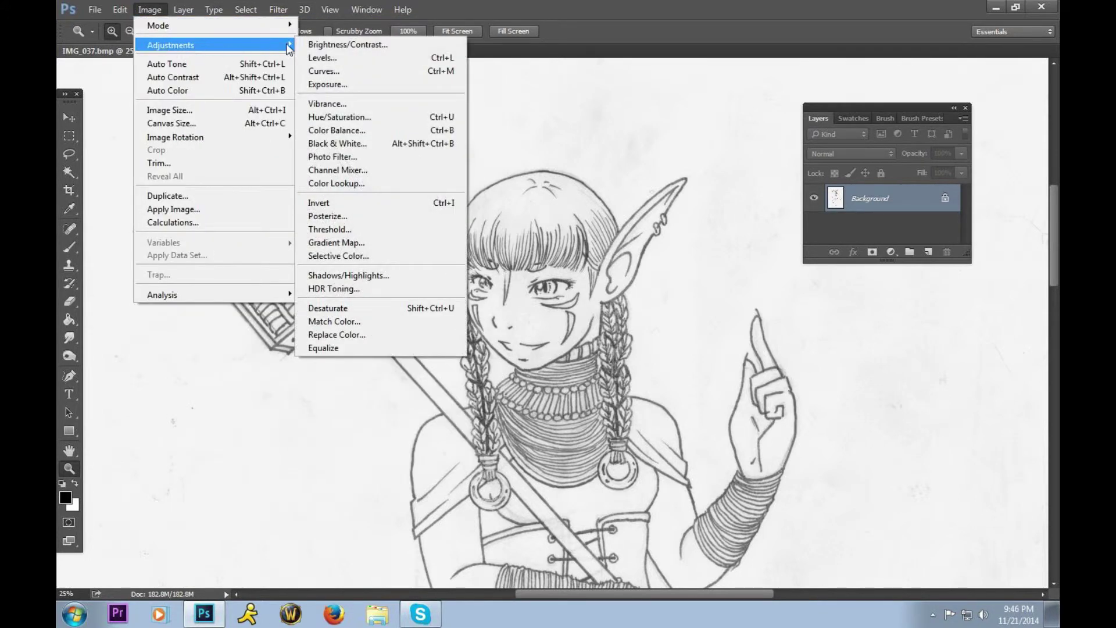
click(314, 46)
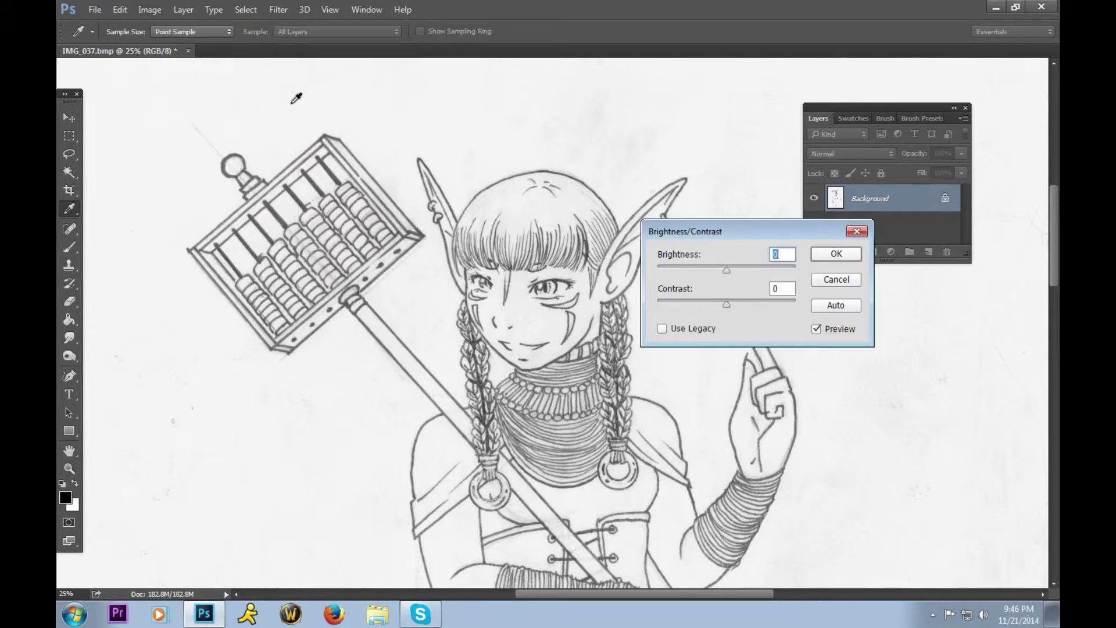
click(661, 329)
click(662, 328)
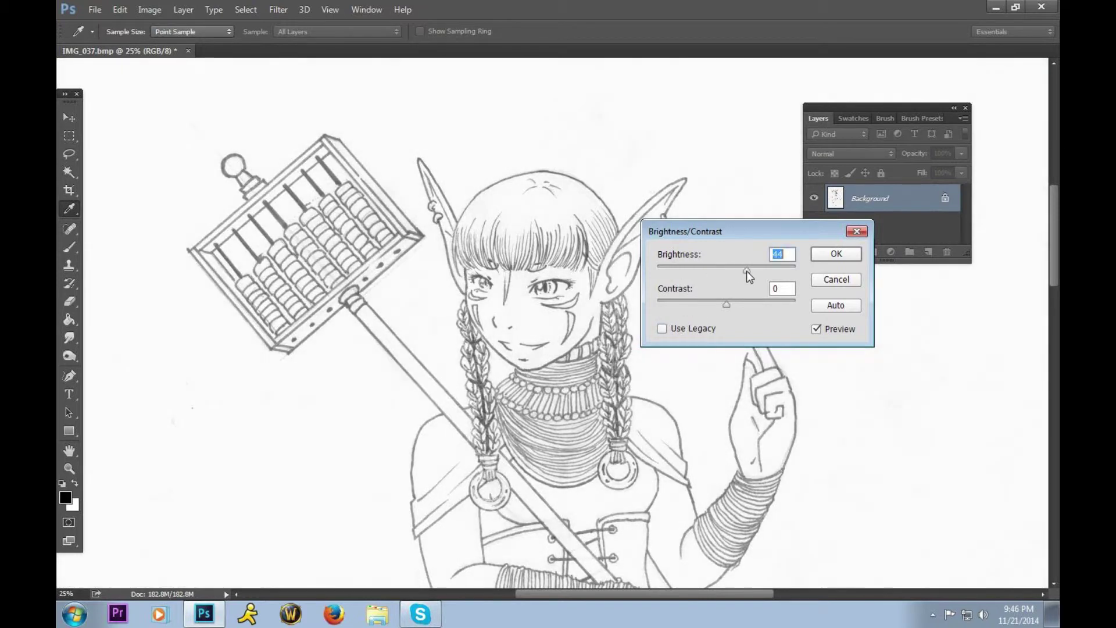
drag(746, 271, 701, 271)
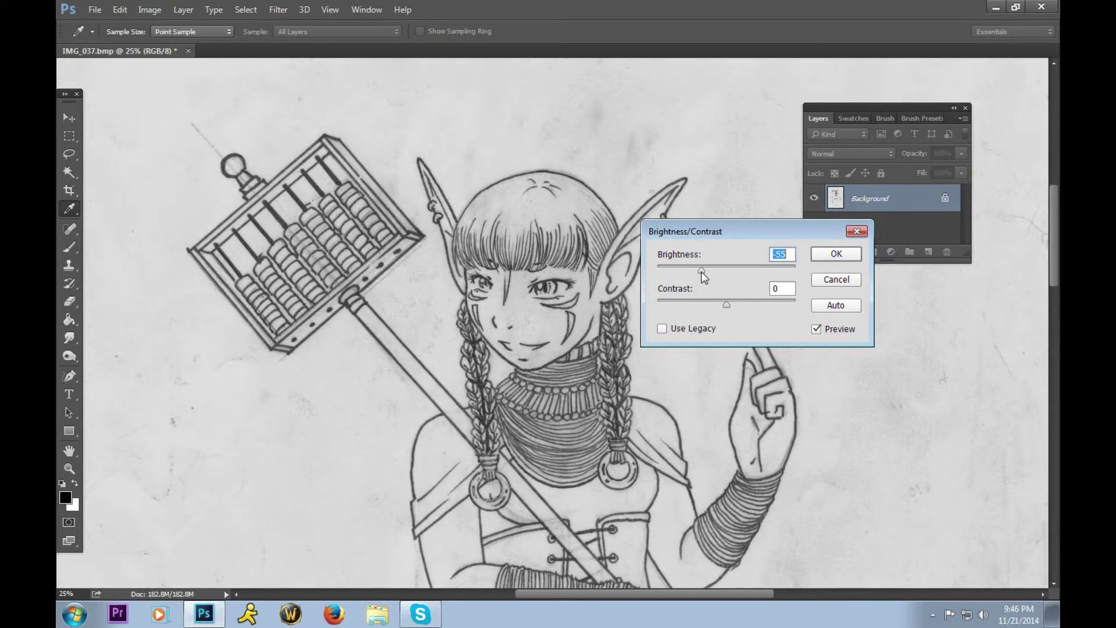
click(662, 329)
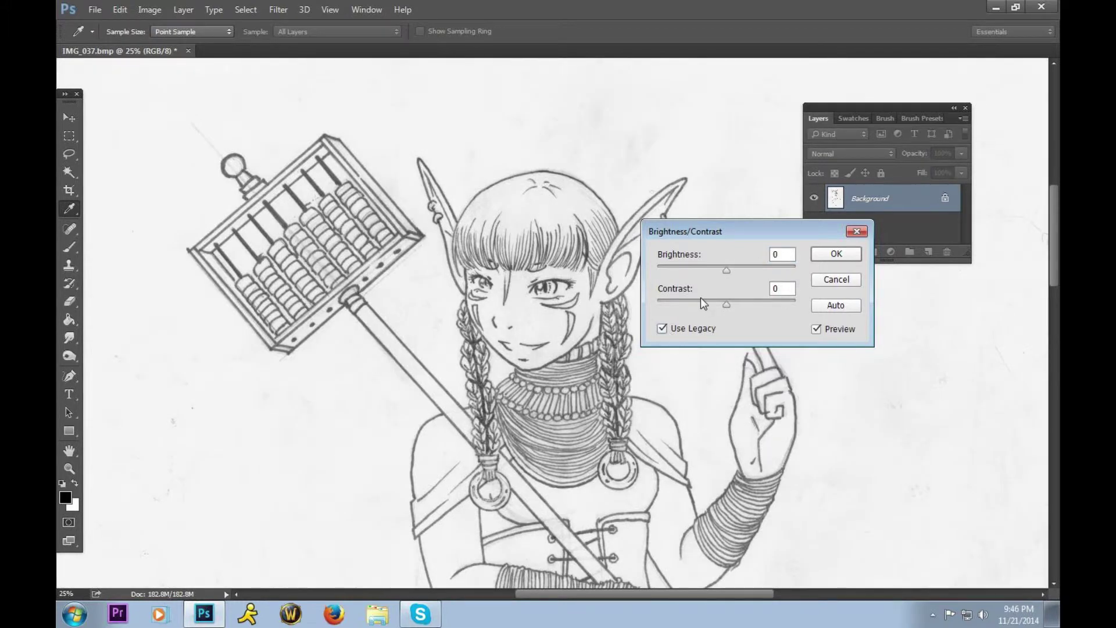
Set Brightness to 22 and Contrast to 40 and apply the adjustment
click(727, 269)
drag(732, 269, 738, 271)
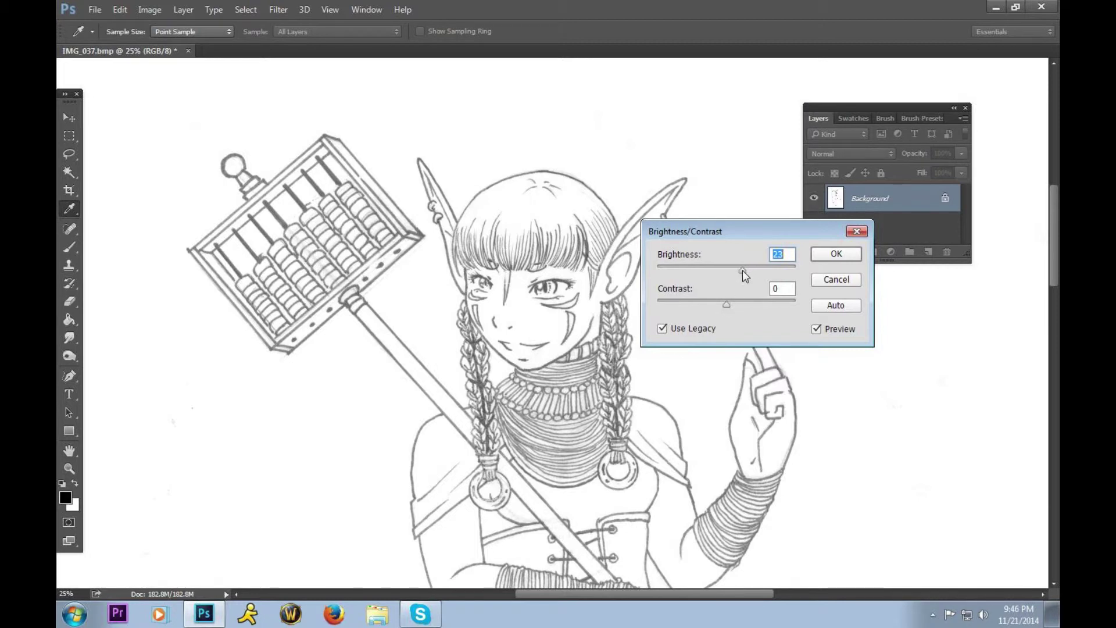
click(728, 306)
drag(731, 307, 757, 308)
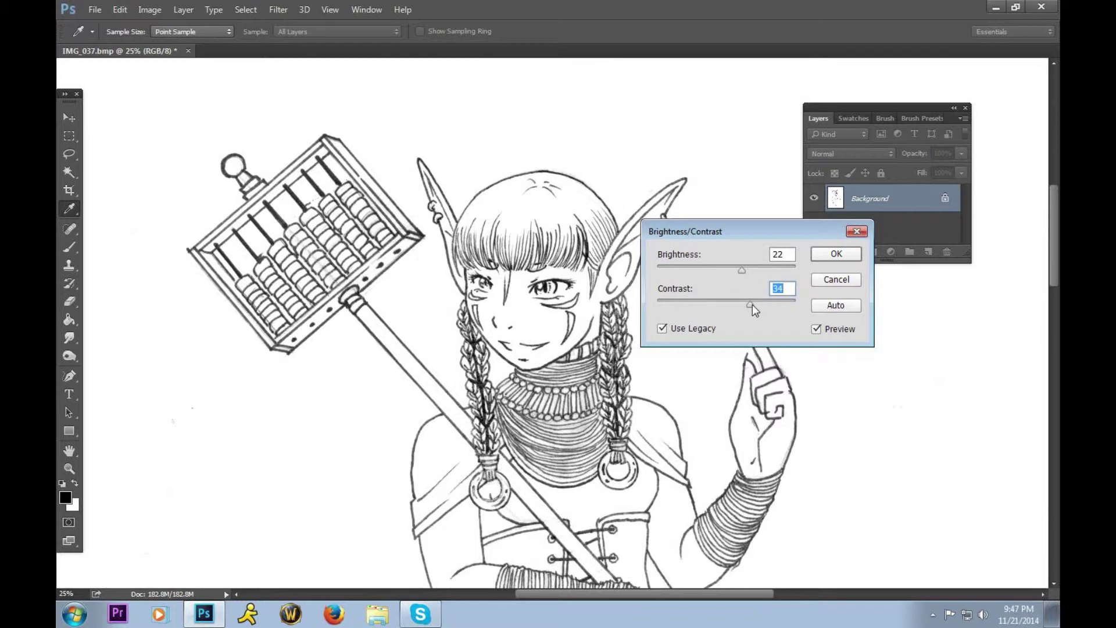
drag(752, 305, 754, 305)
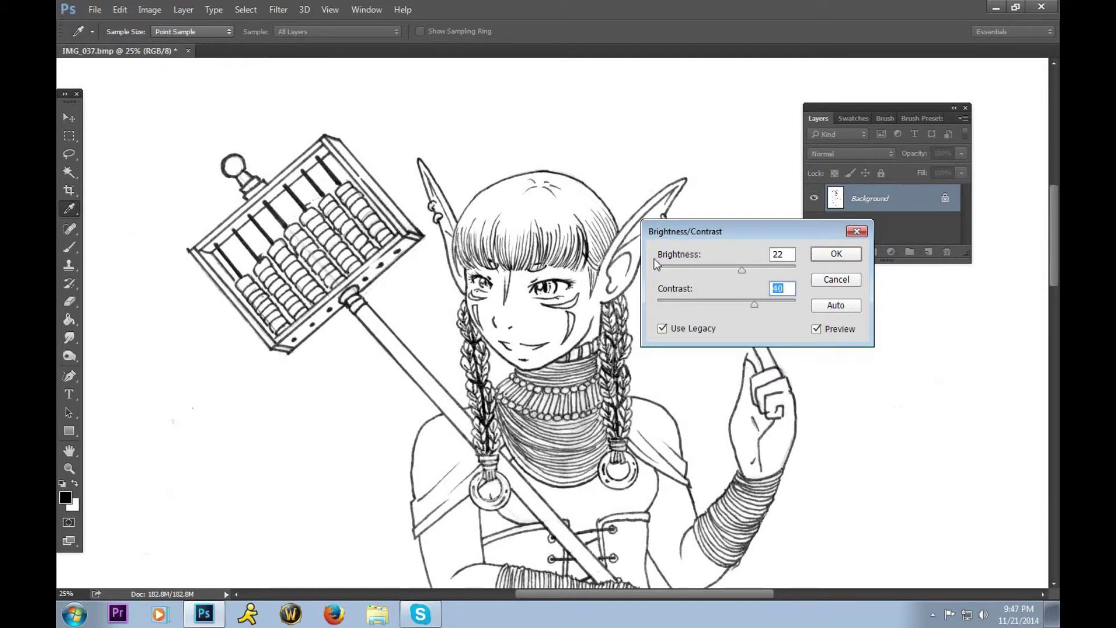
click(834, 253)
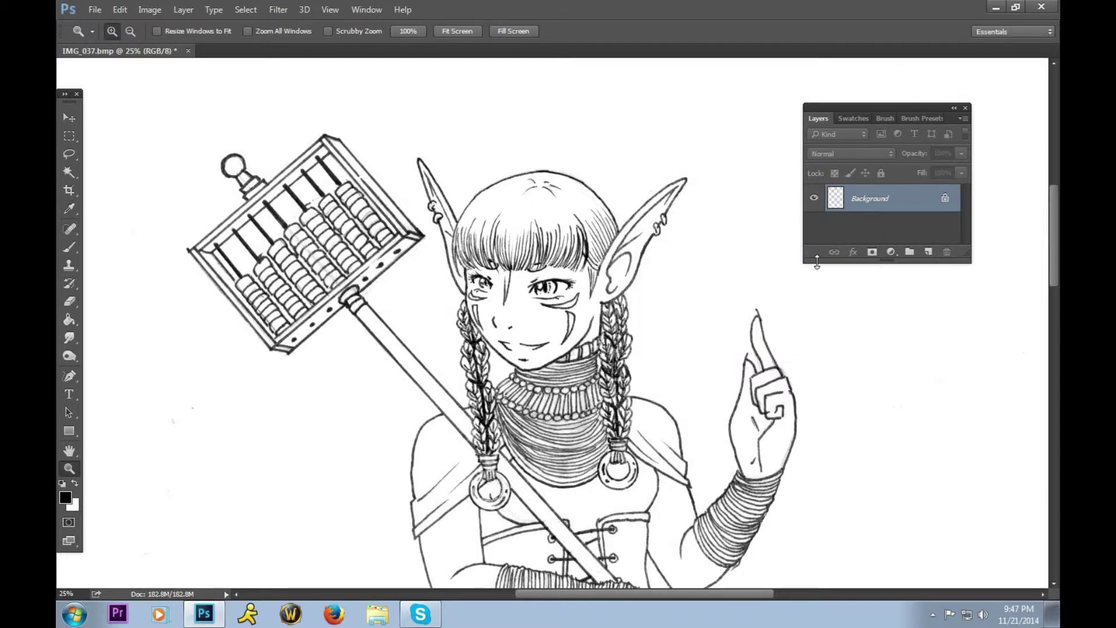
click(149, 11)
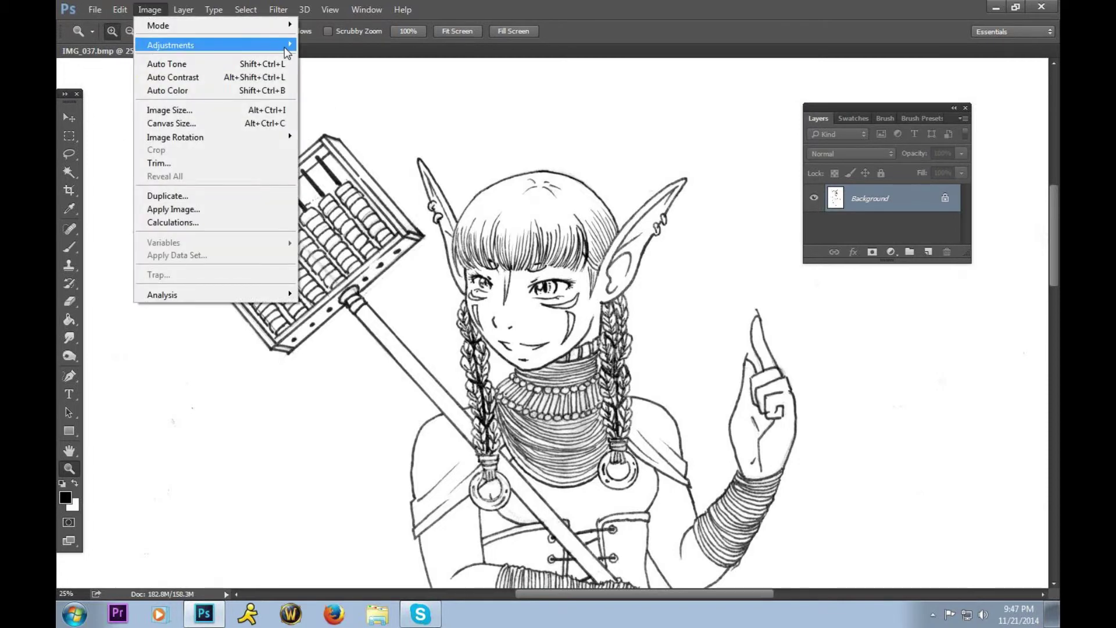
Apply a Threshold at level 158 so the lines become pure black on white
mouse_move(287, 51)
click(349, 227)
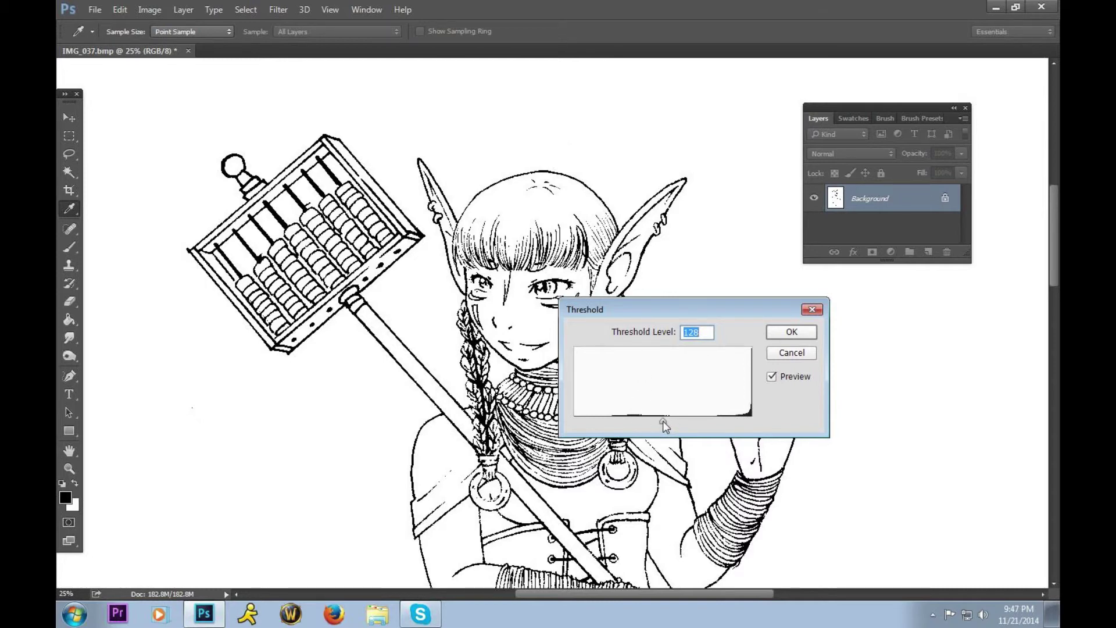
mouse_move(662, 421)
mouse_down()
mouse_move(734, 425)
mouse_move(618, 426)
mouse_move(674, 419)
mouse_up()
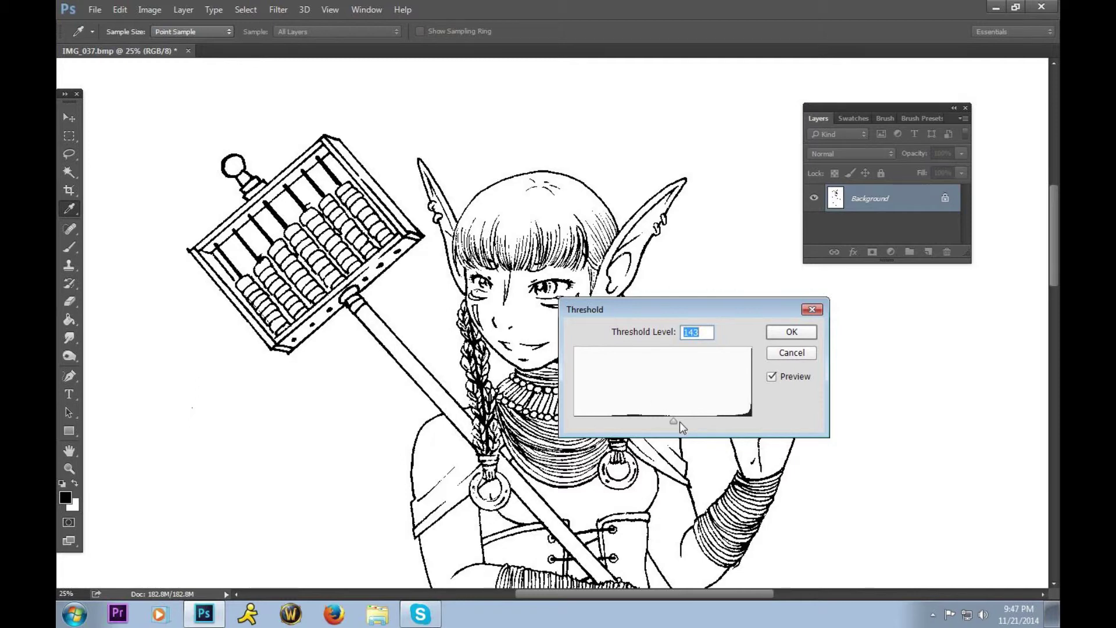
drag(675, 421, 682, 420)
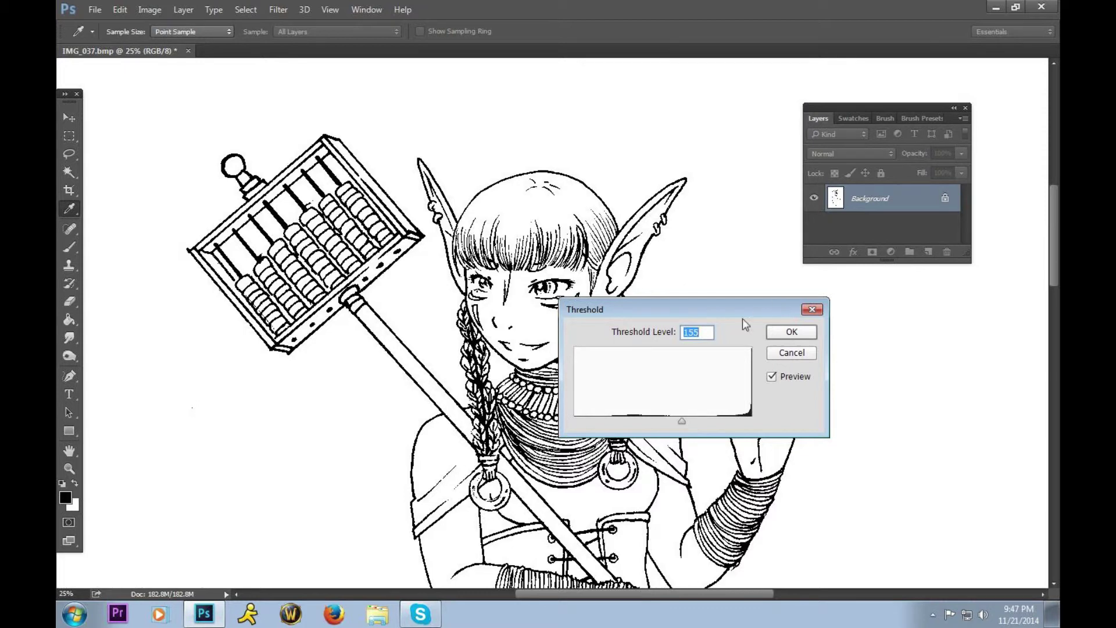
drag(680, 422, 683, 420)
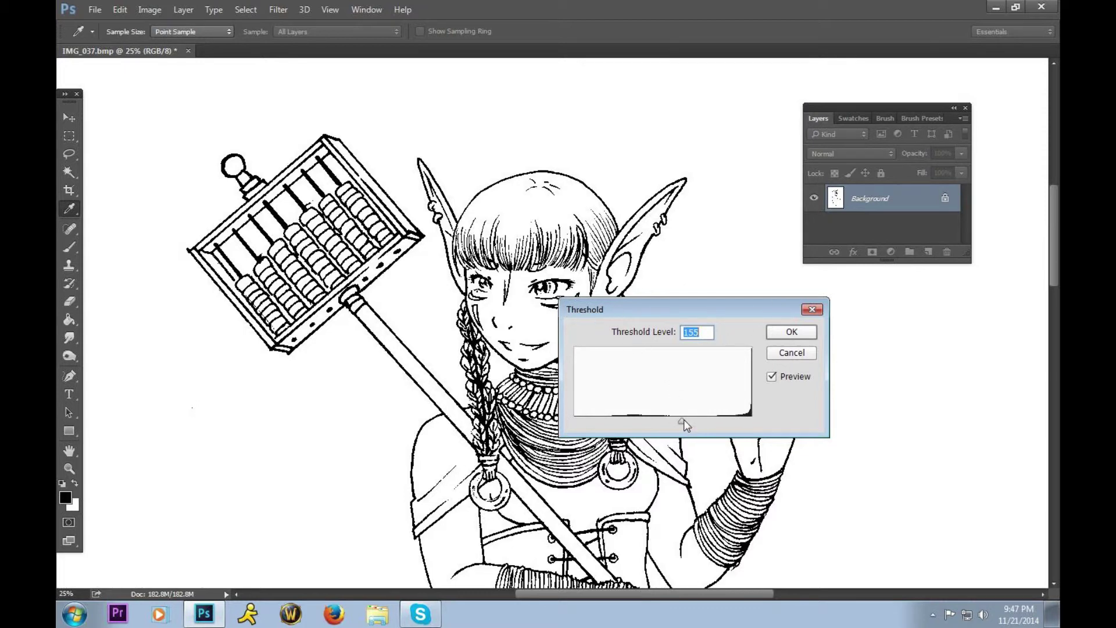
click(792, 333)
key(z)
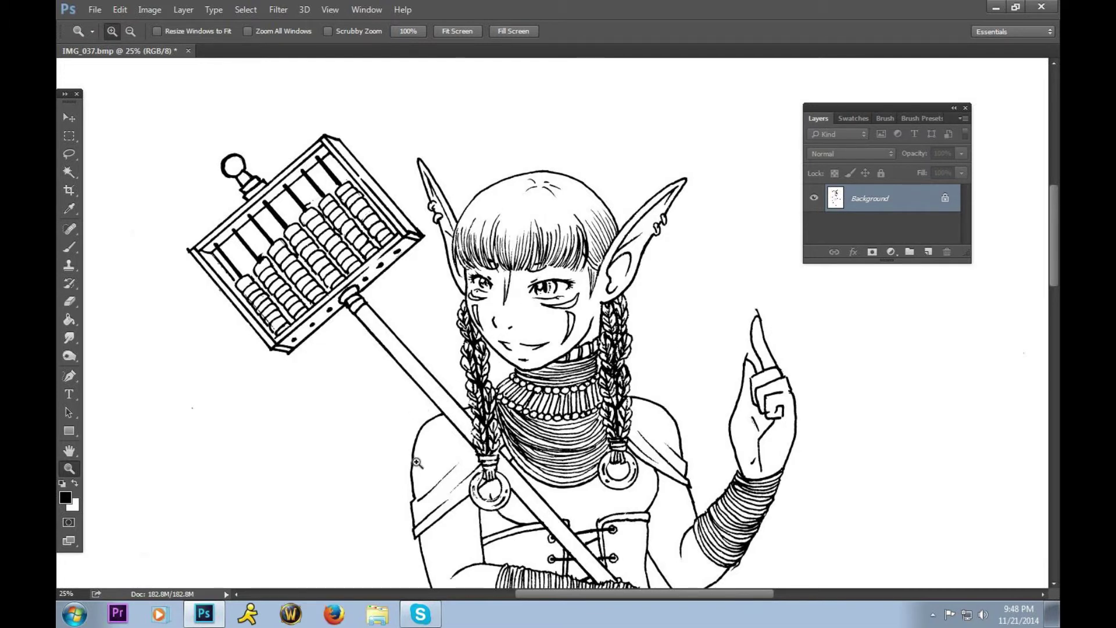
Set up the Pencil tool at 9 px, 100% opacity and Normal mode
click(70, 248)
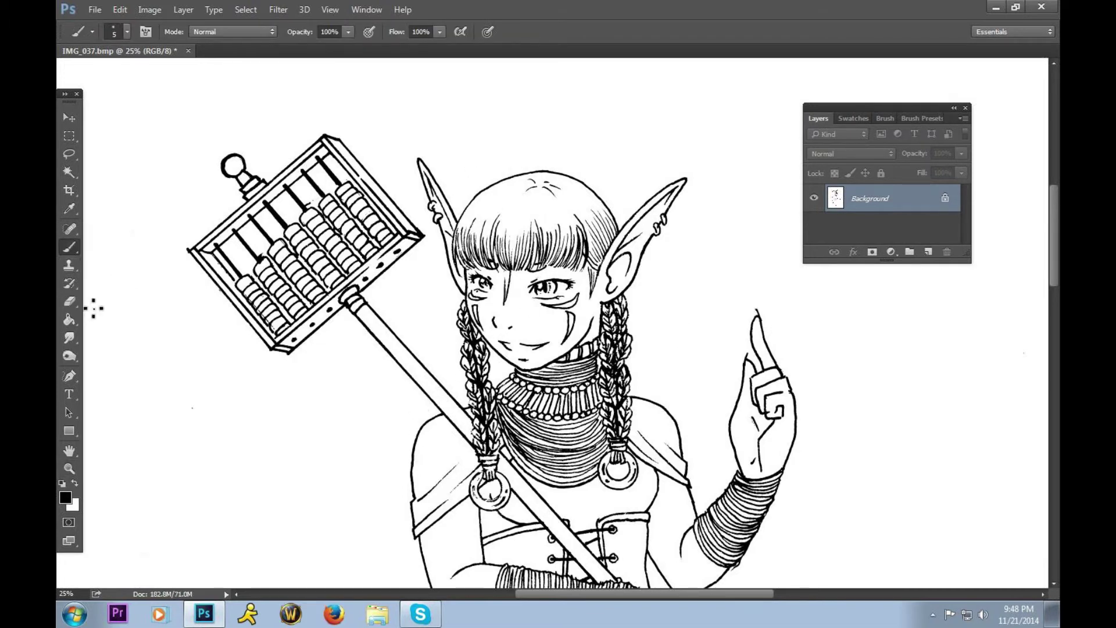
right_click(70, 247)
click(91, 256)
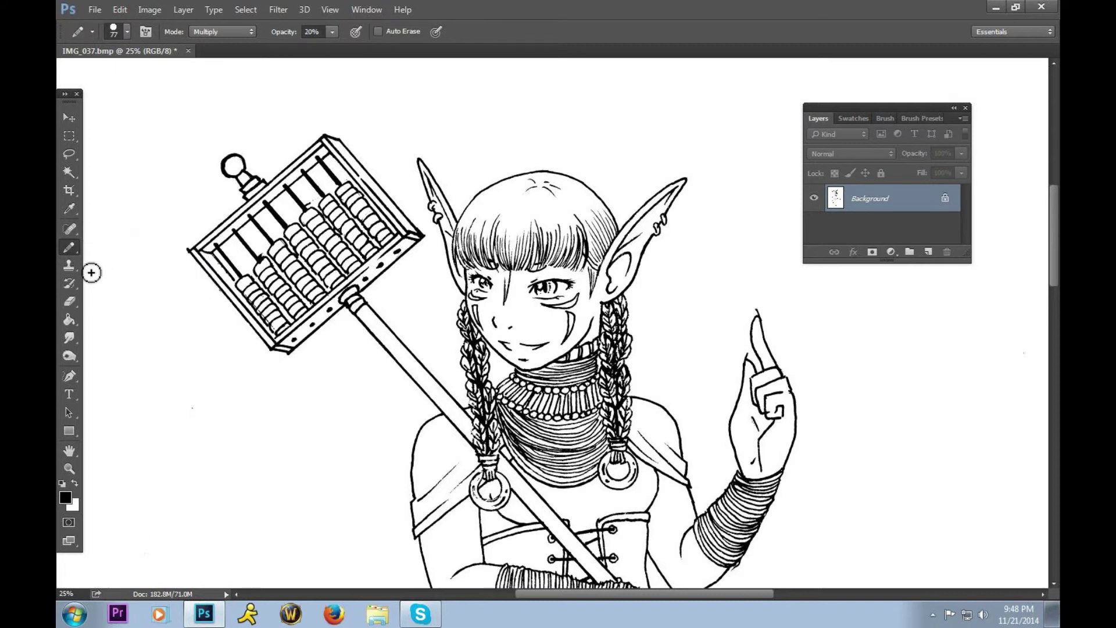
click(126, 33)
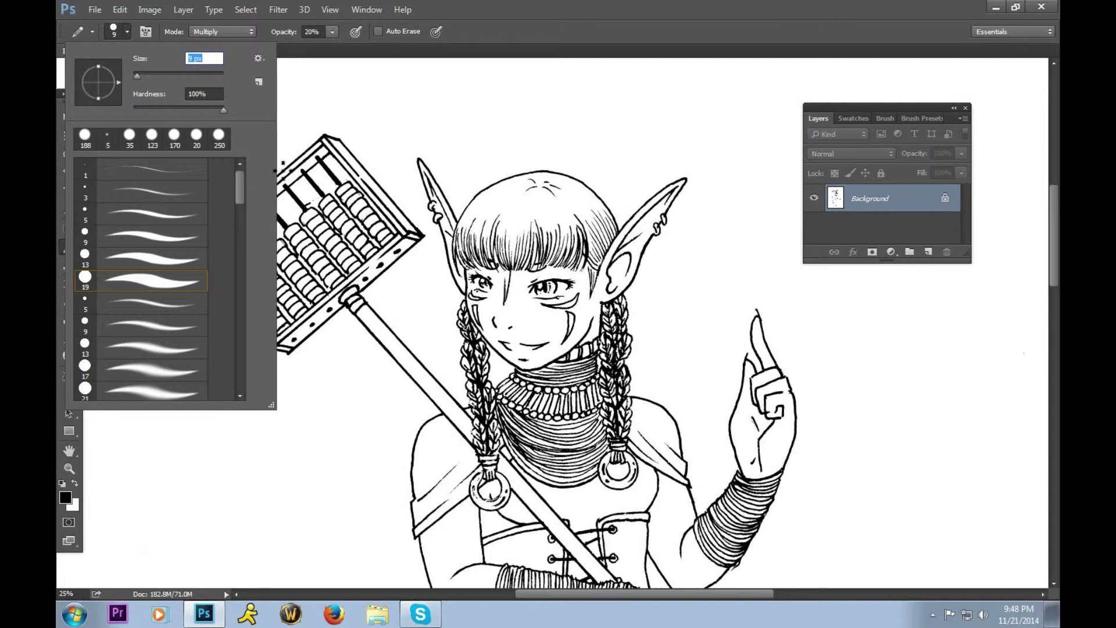
click(449, 71)
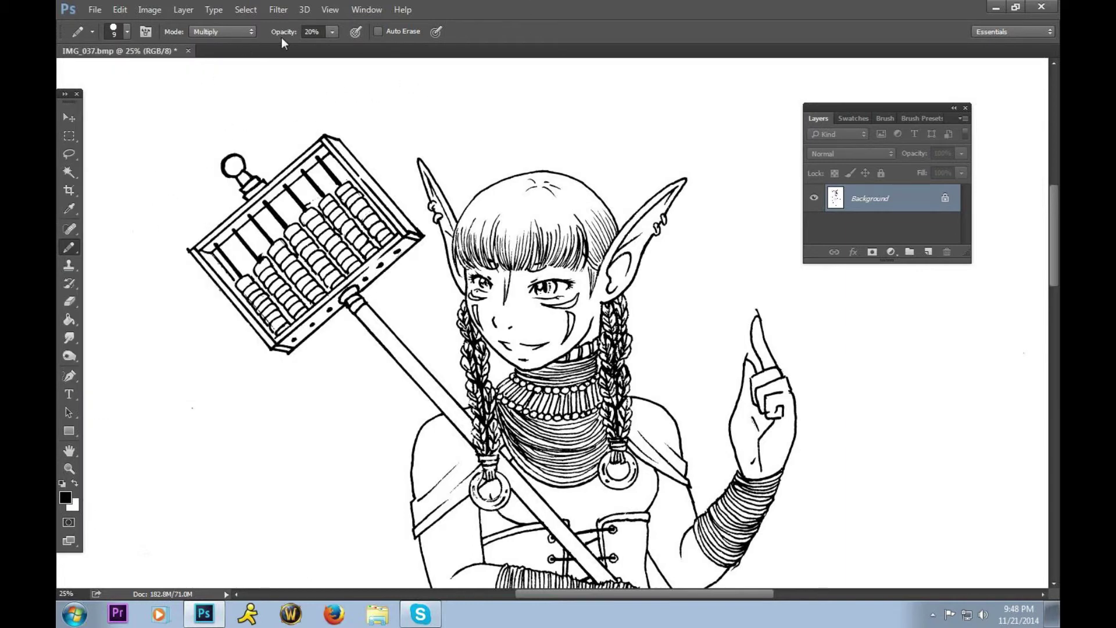
drag(329, 33, 395, 56)
click(243, 31)
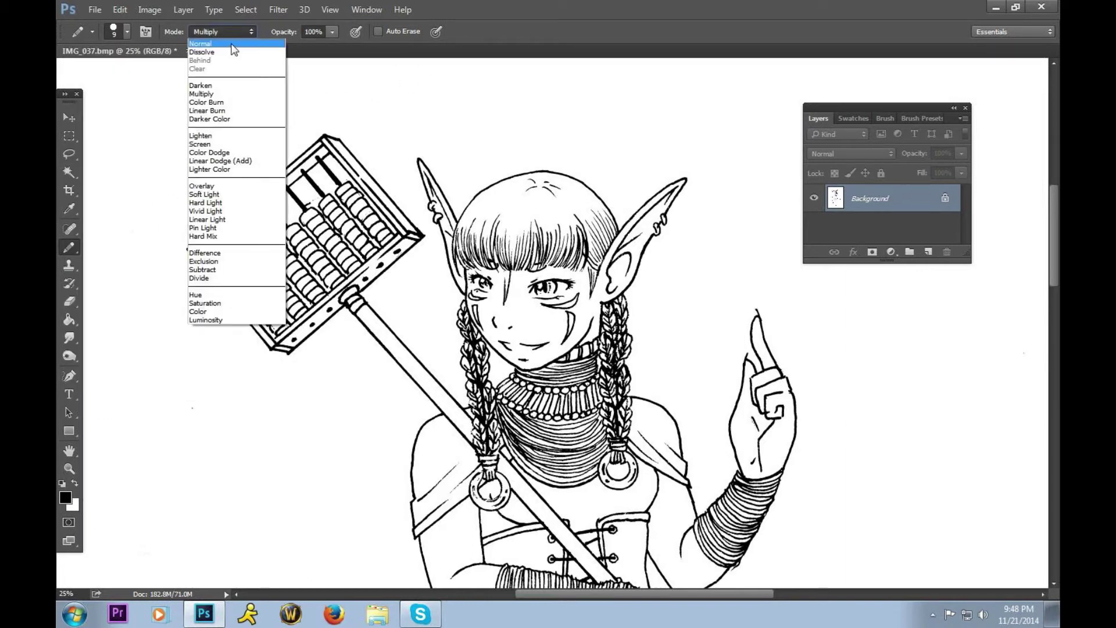
click(231, 44)
click(70, 250)
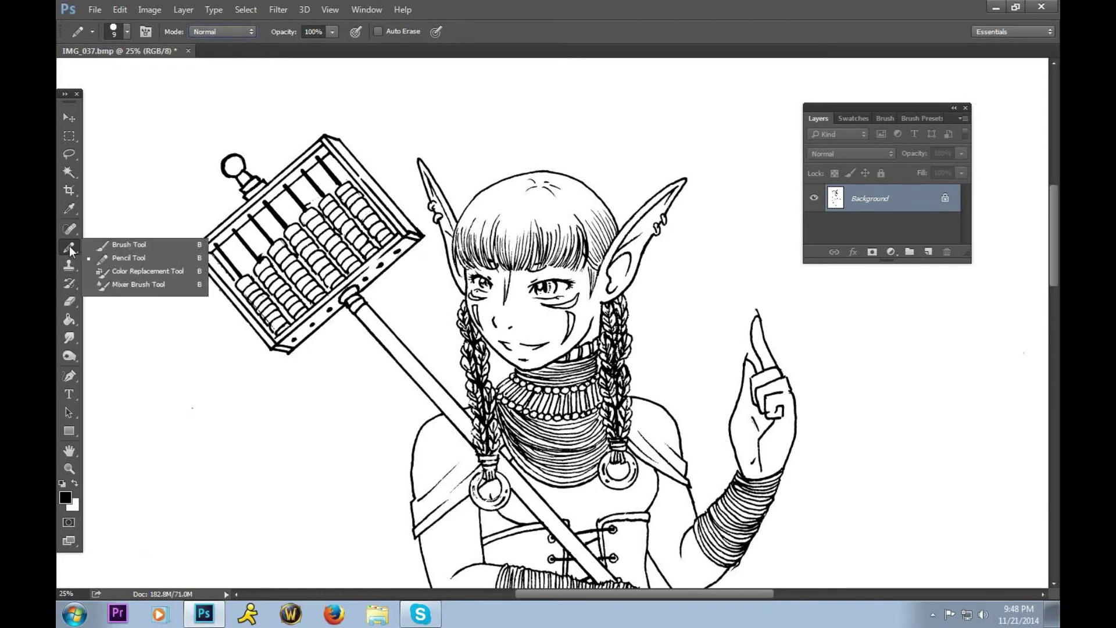
click(112, 257)
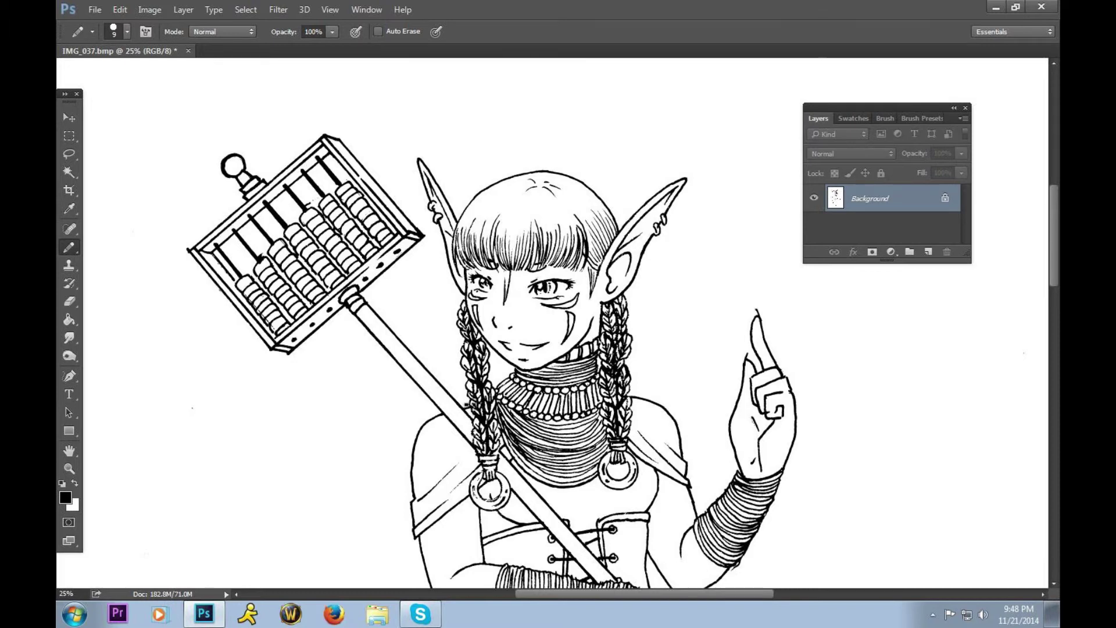
Erase part of the lower abacus bead lines, then fit the drawing on screen and zoom in slightly
right_click(72, 244)
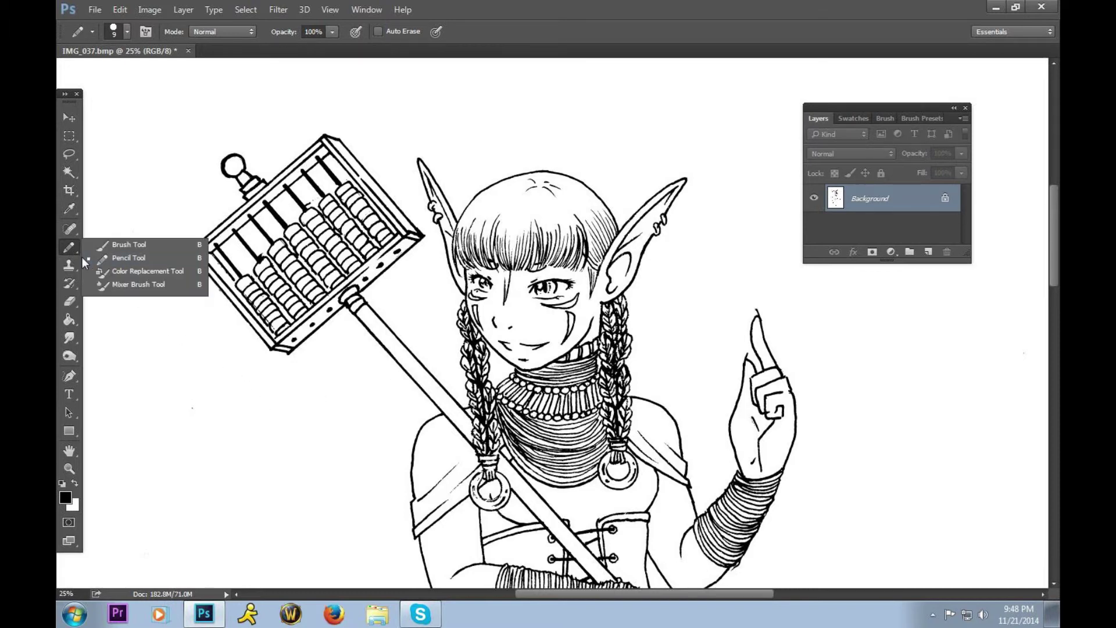
click(69, 301)
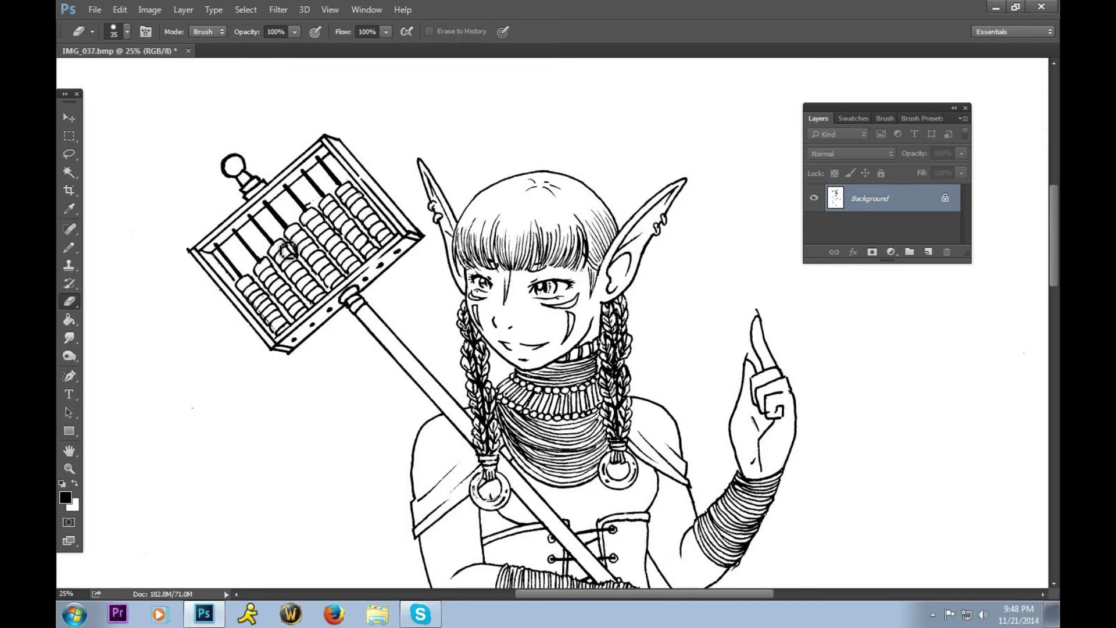
mouse_move(269, 273)
mouse_down()
mouse_move(254, 302)
mouse_move(267, 317)
mouse_up()
click(329, 10)
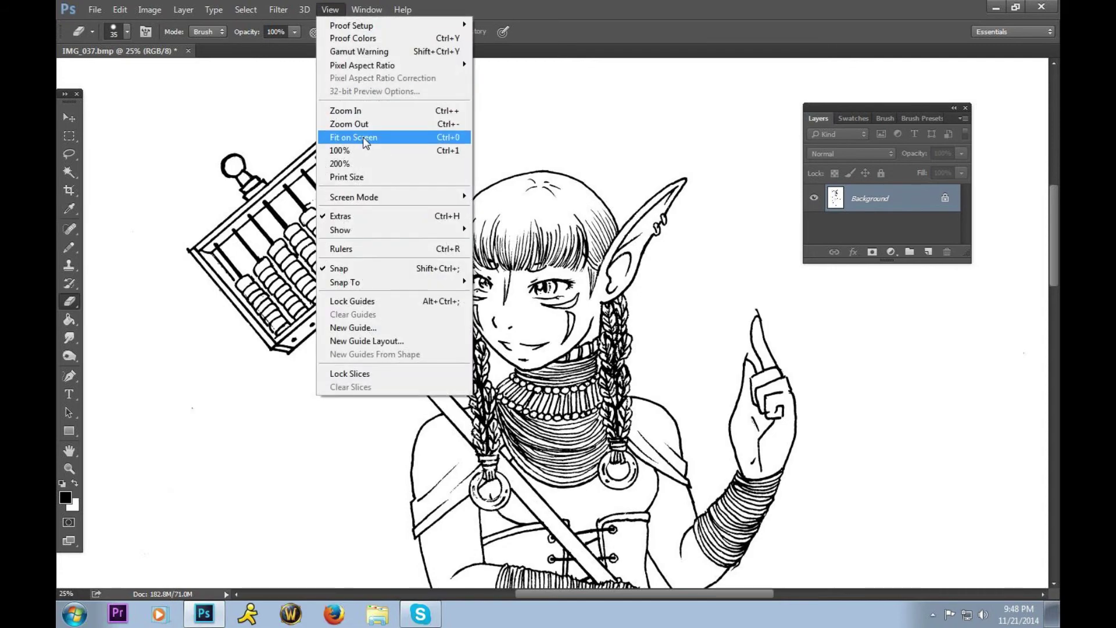
click(362, 136)
click(69, 468)
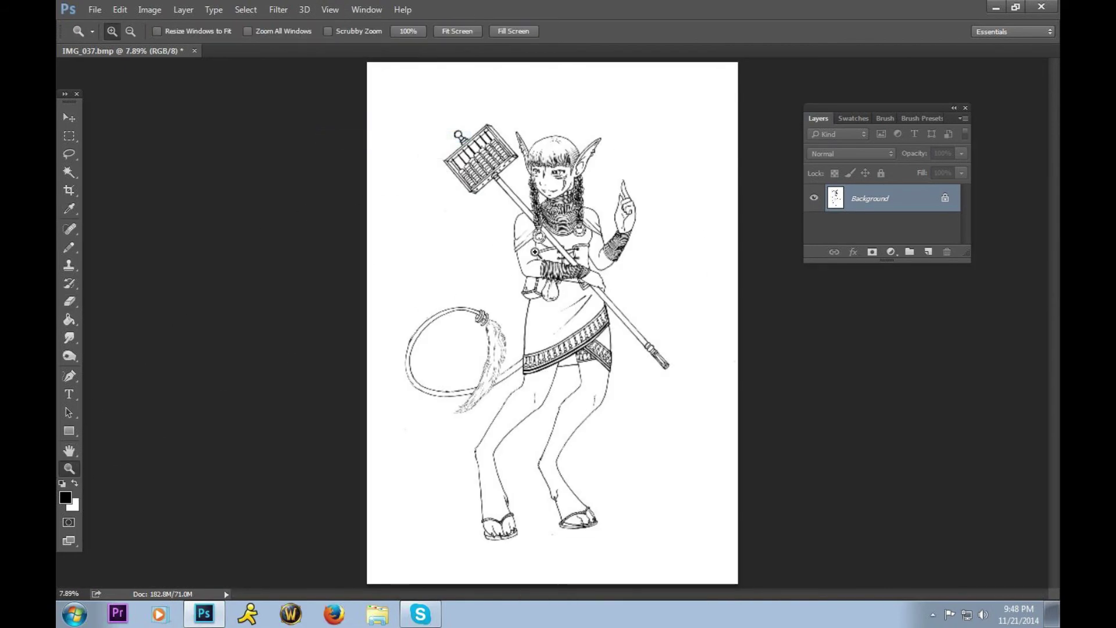
click(541, 256)
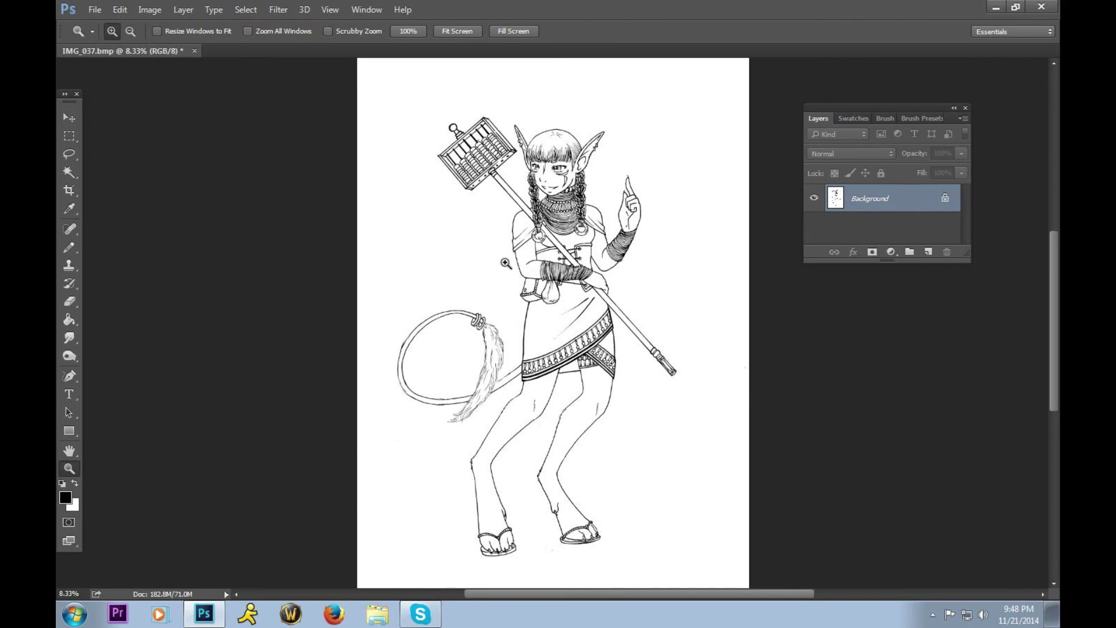